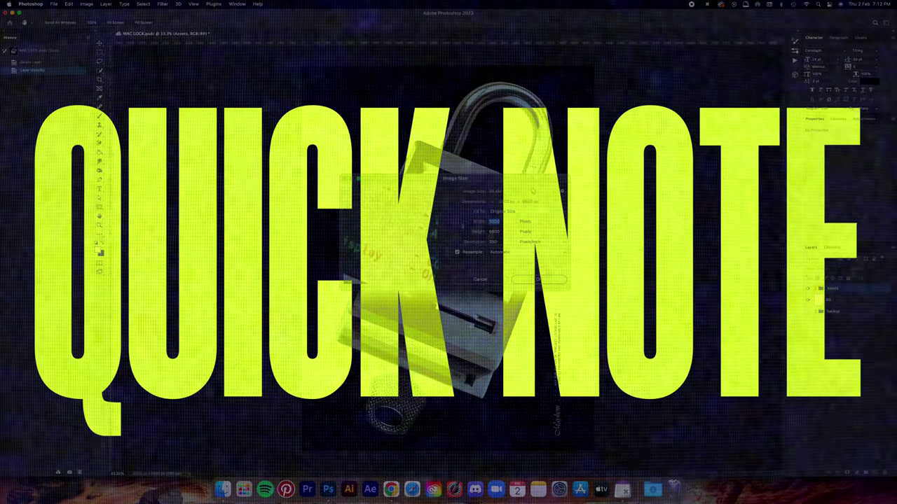
Step: Set the Image Size resolution to 300 pixels/inch, giving 4286 × 5657 px
click(507, 241)
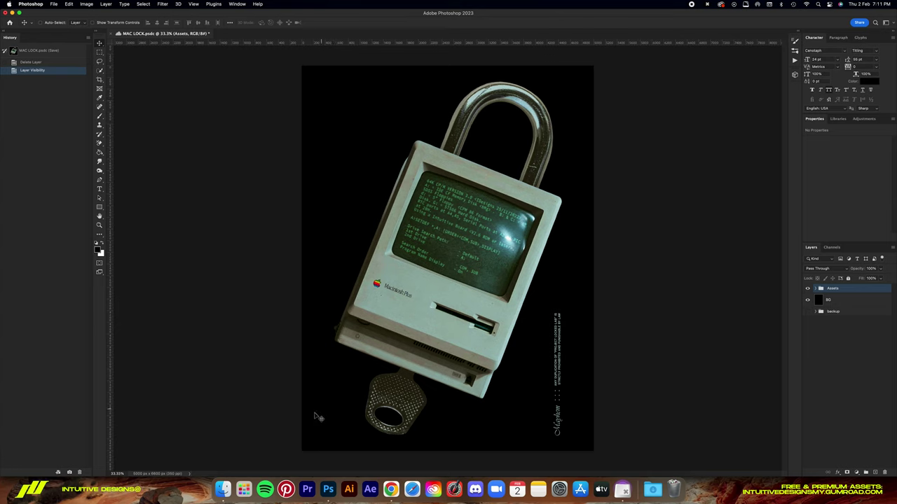
click(104, 4)
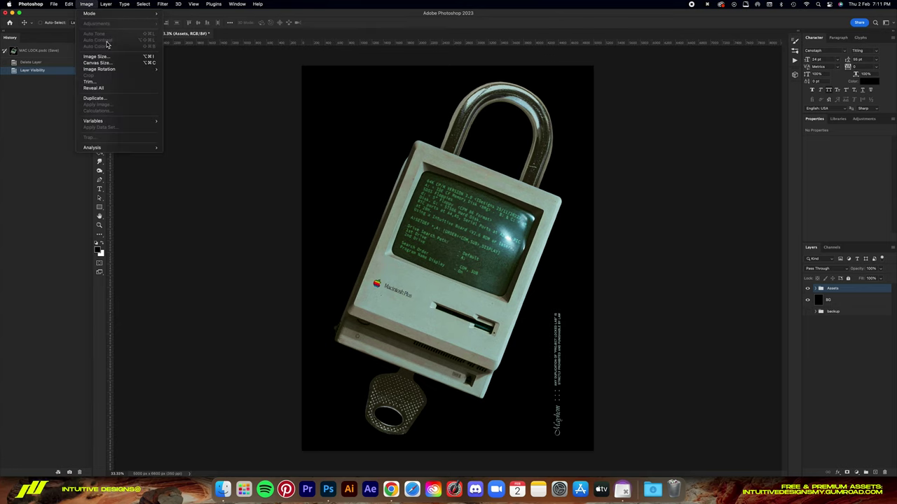
click(95, 58)
drag(610, 196, 353, 178)
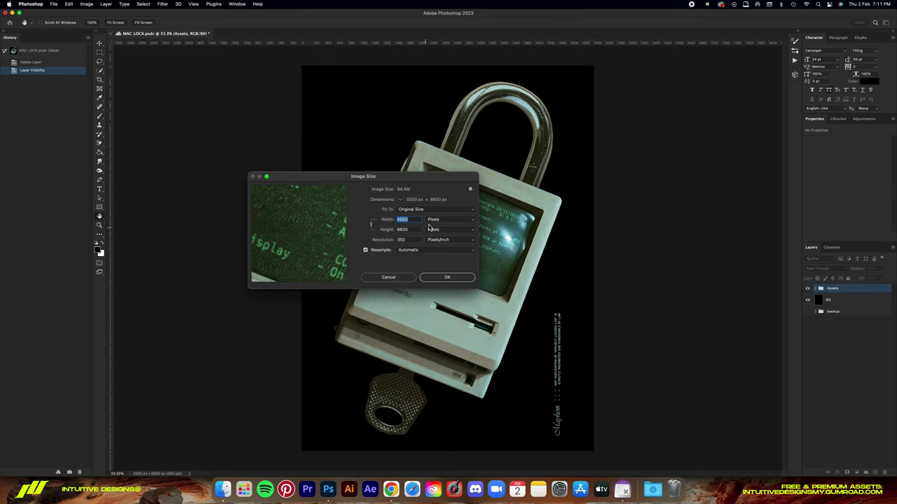
drag(420, 184, 469, 160)
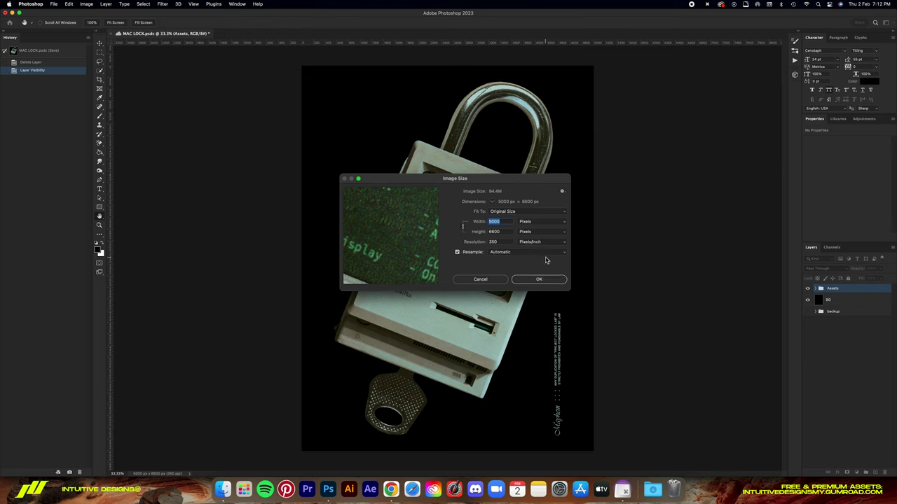
double_click(508, 241)
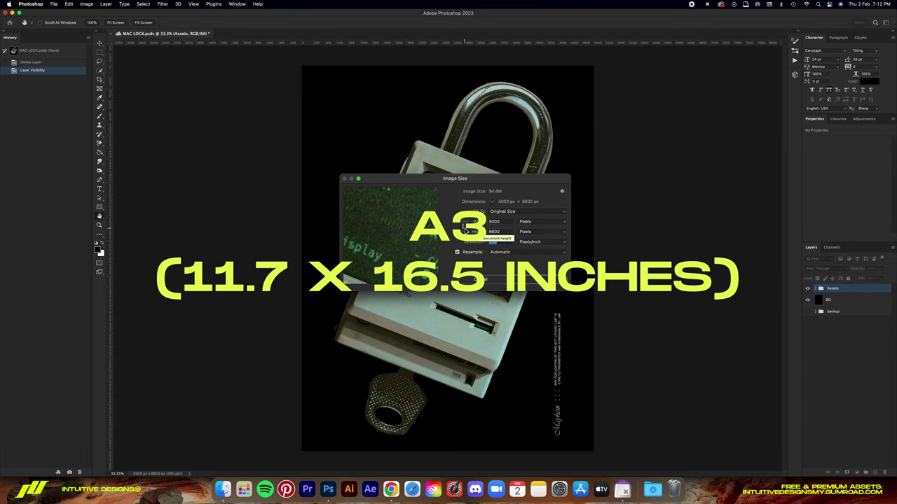
text(300)
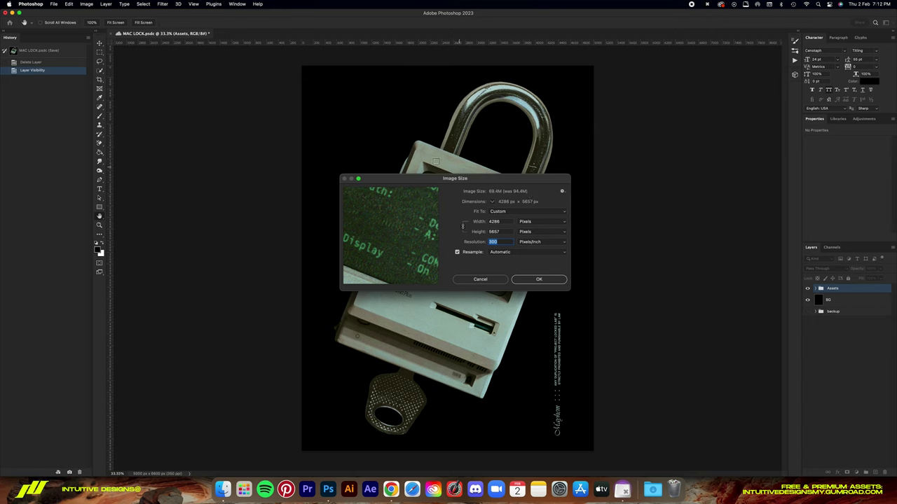
Step: Keep Automatic resampling and apply the 4286 × 5657 px, 300 ppi resize
click(505, 254)
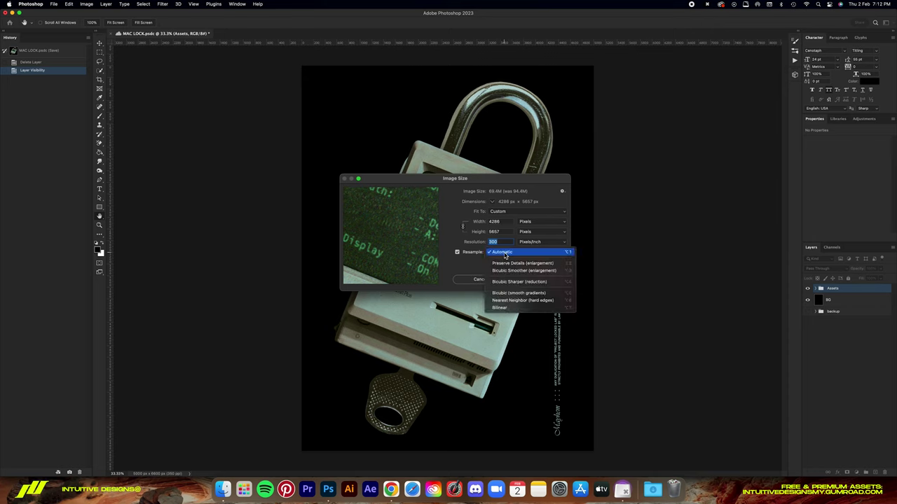
click(555, 227)
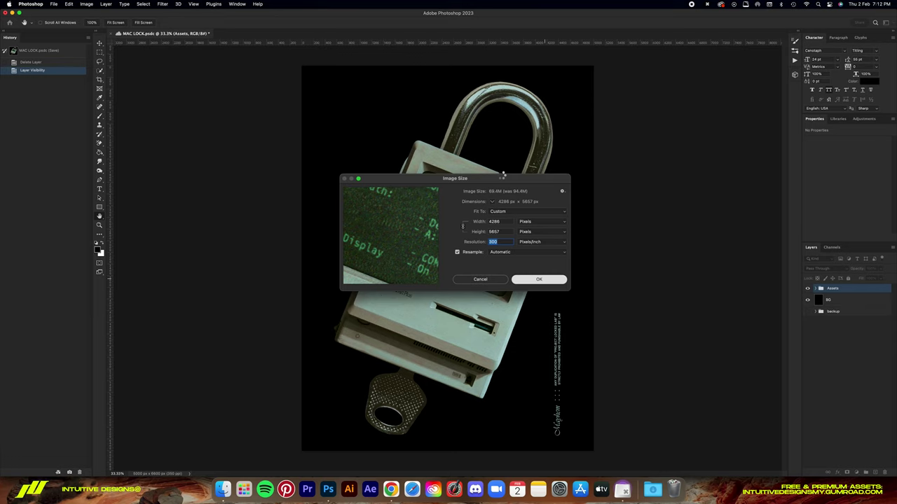
key(Return)
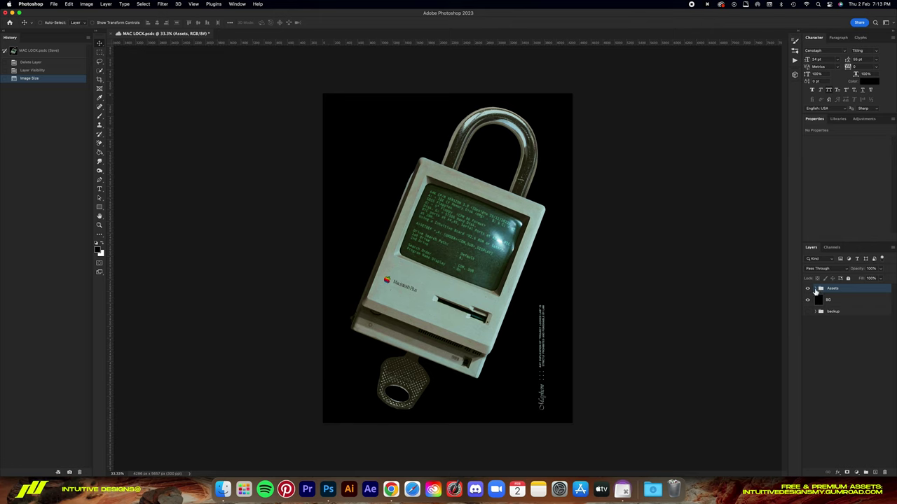
click(820, 288)
click(841, 298)
click(807, 297)
click(807, 317)
click(807, 317)
click(807, 331)
click(807, 346)
click(807, 361)
click(828, 373)
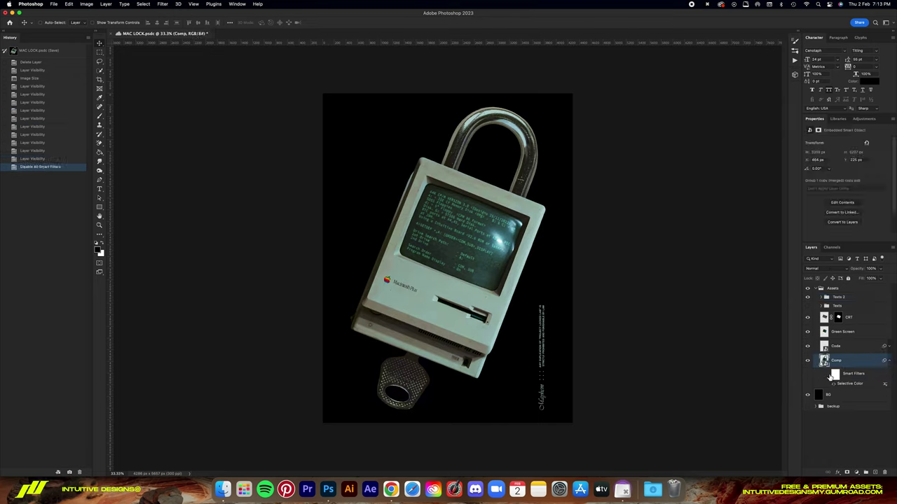
click(828, 377)
click(848, 288)
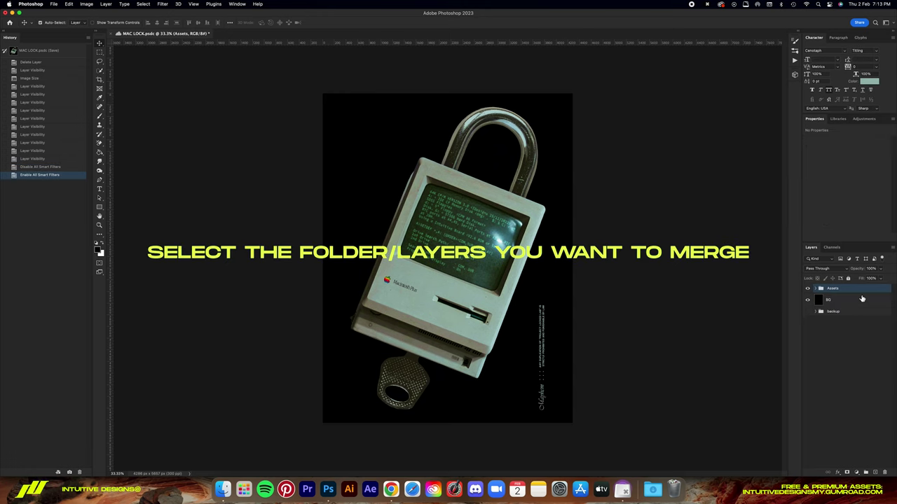
Step: Stamp a merged copy of the Assets folder, then try merging the group and undo it
key(alt+super+e)
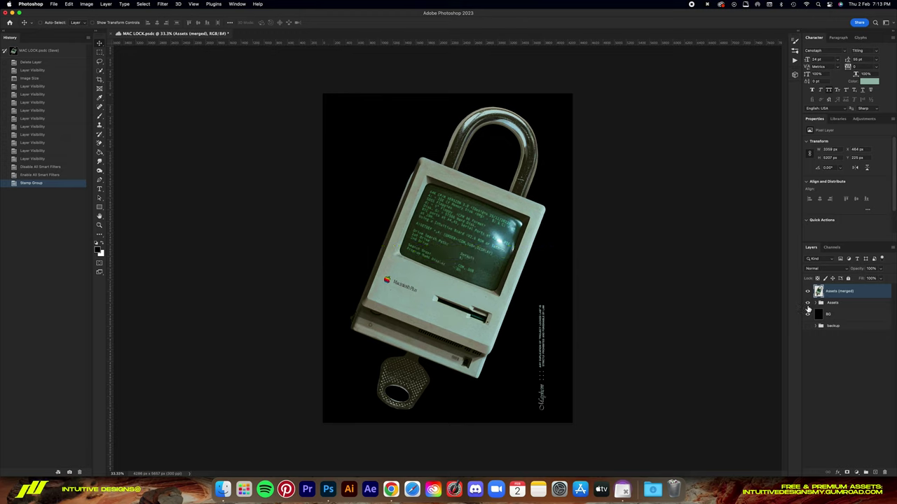
click(807, 302)
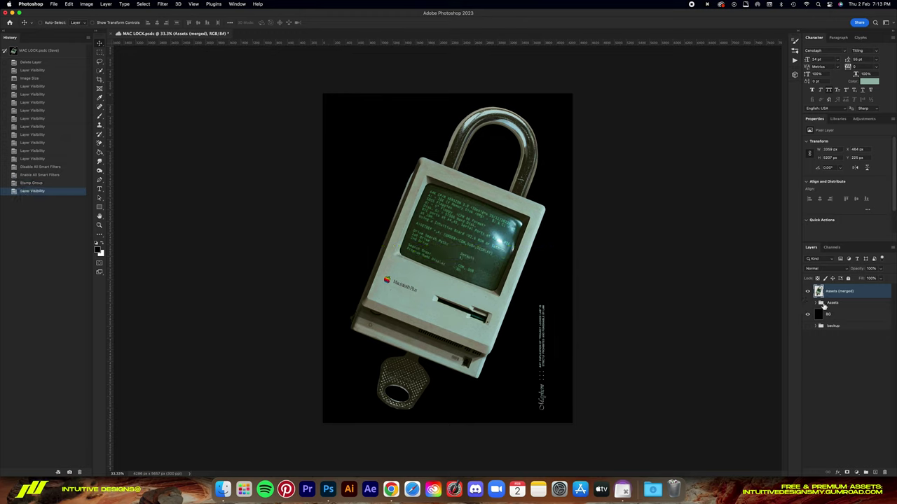
click(837, 307)
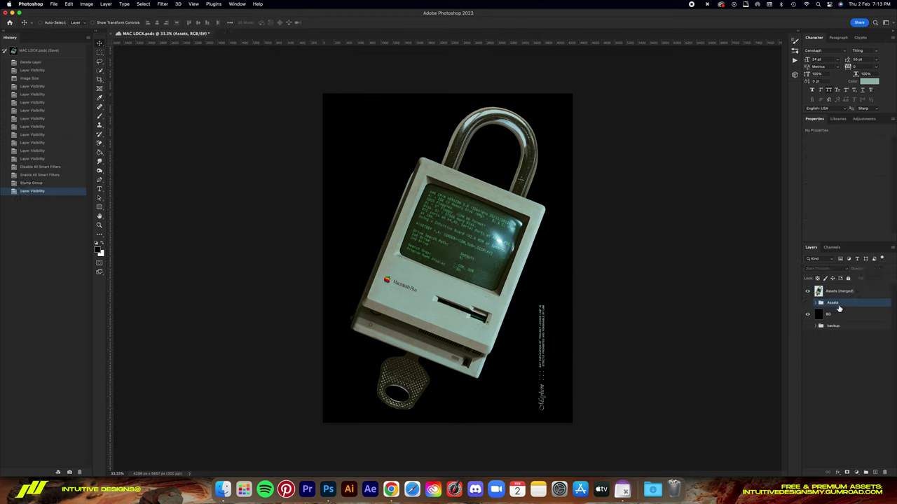
click(807, 291)
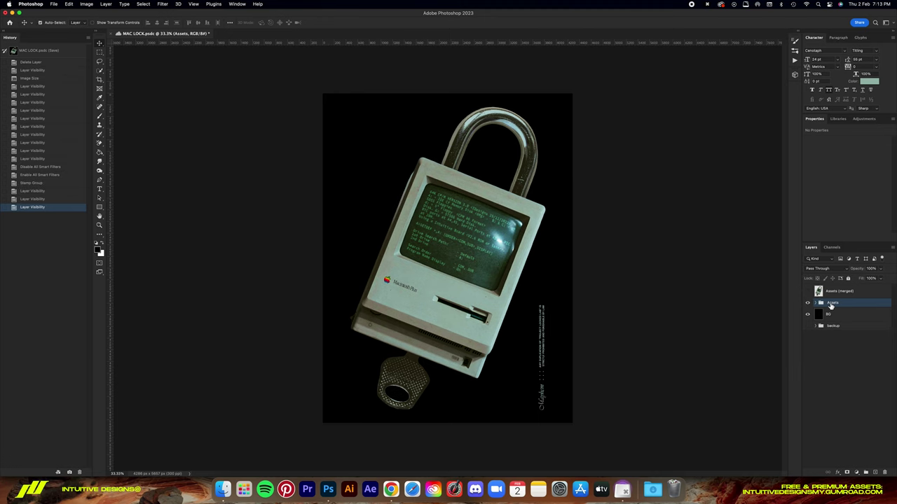
key(super+e)
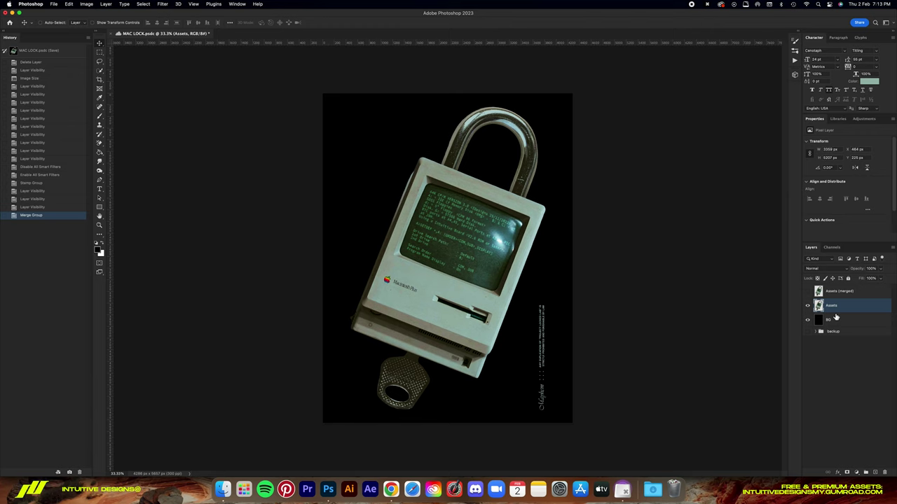
key(super+z)
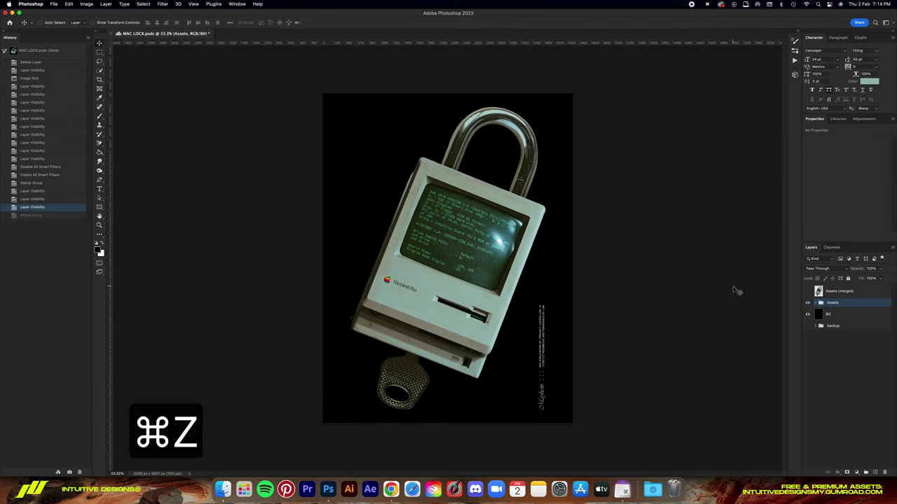
Step: Replace the old copy with a fresh Assets (merged) stamp and hide the original folder
click(832, 292)
key(BackSpace)
key(alt+super+e)
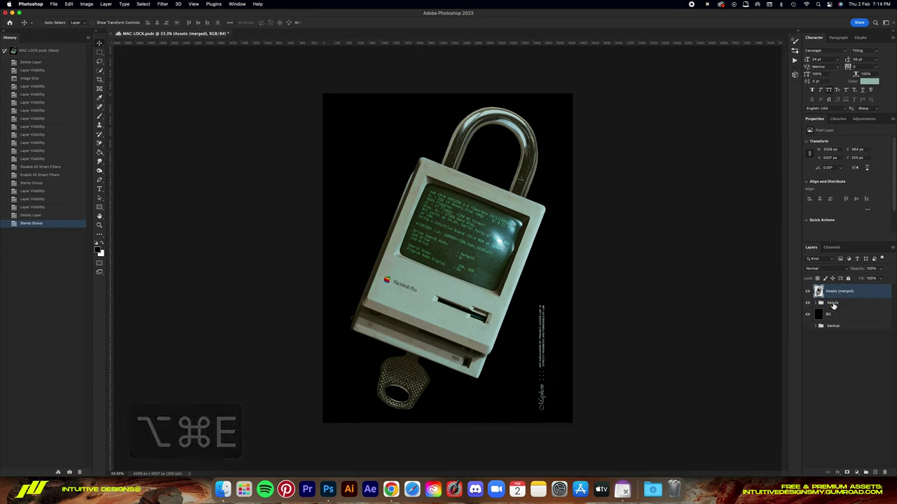
click(808, 304)
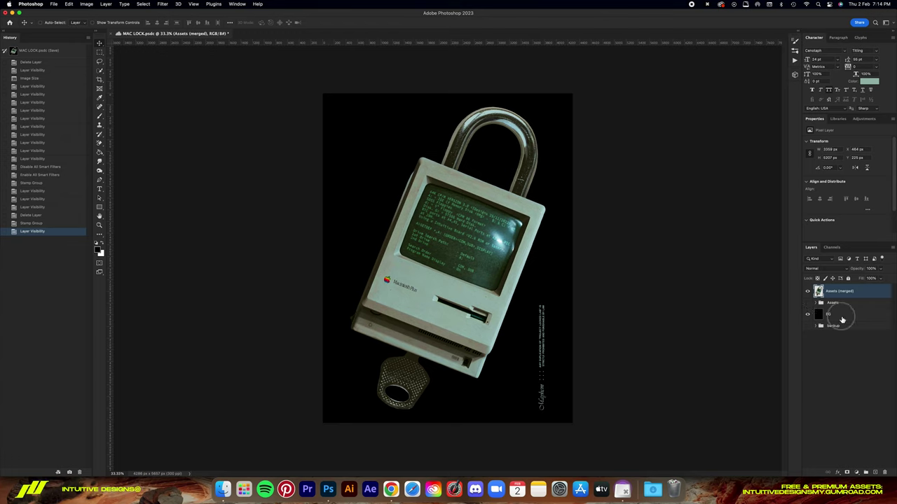
Step: Hide the black BG layer to reveal the transparent background
click(842, 317)
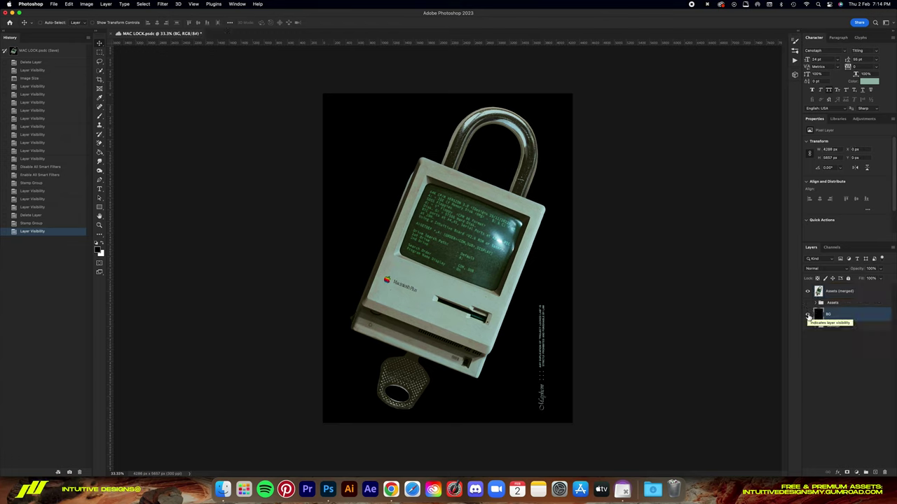
click(808, 316)
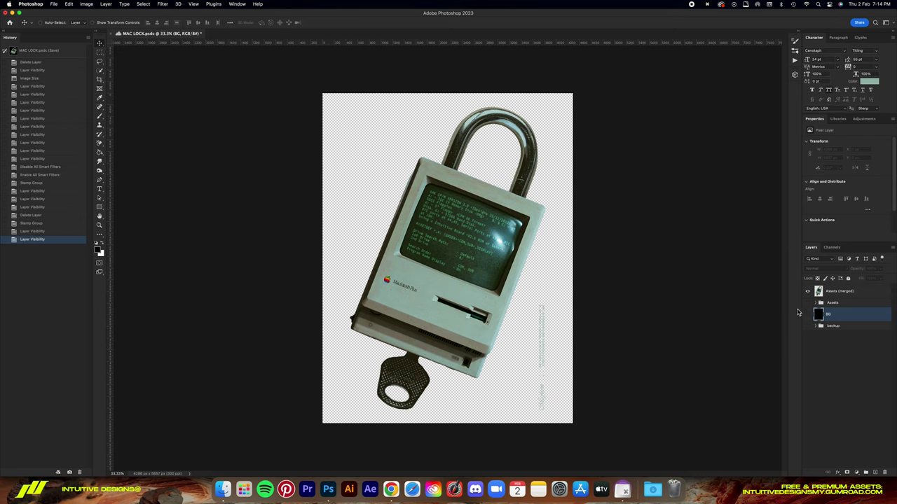
click(808, 316)
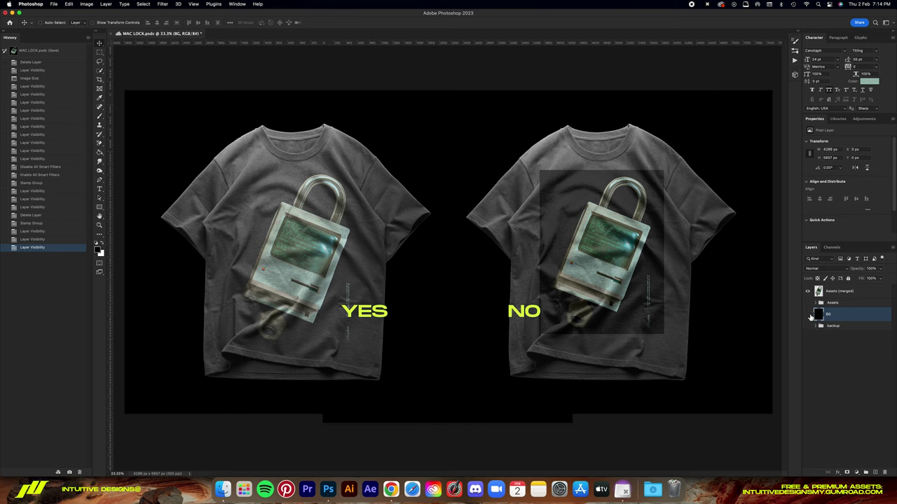
click(809, 315)
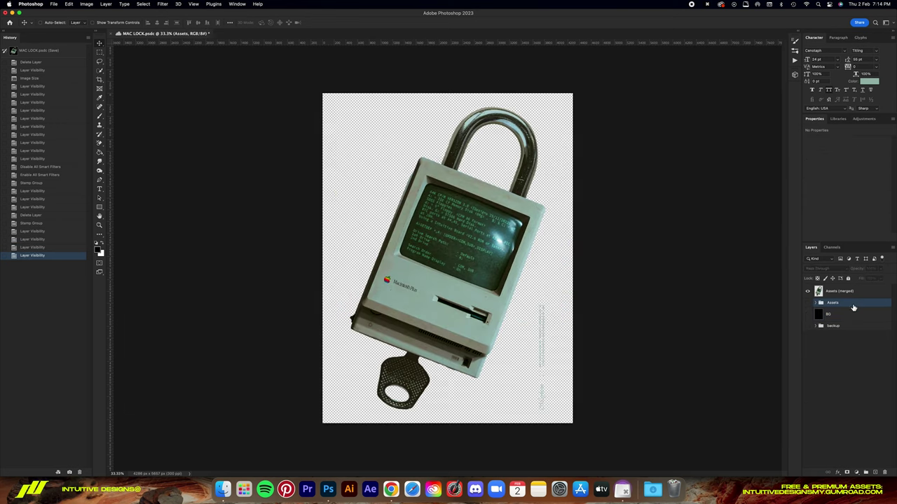
Step: Delete the Assets, BG and backup layers, leaving only Assets (merged), and zoom in
shift+click(847, 328)
key(BackSpace)
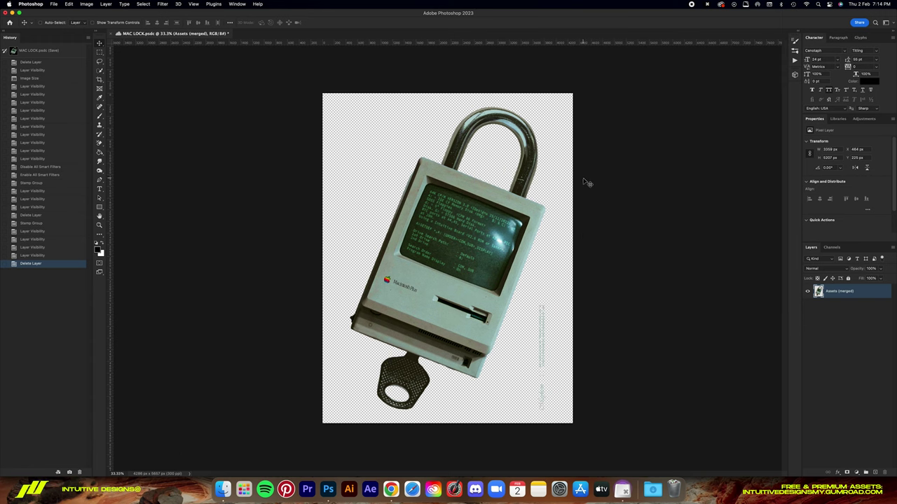
key(super+equal)
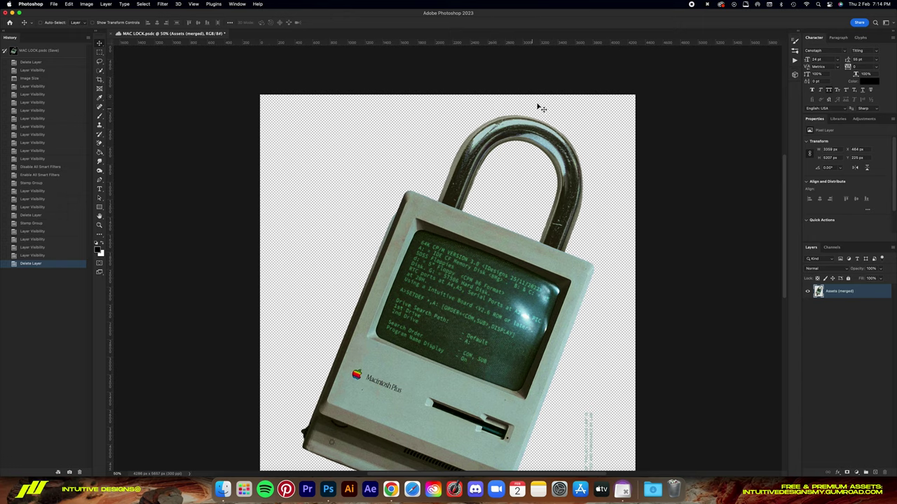
Step: Scale the padlock up to about 108.6% so its shackle meets the canvas top
scroll(457, 156, down, 3)
scroll(350, 224, down, 3)
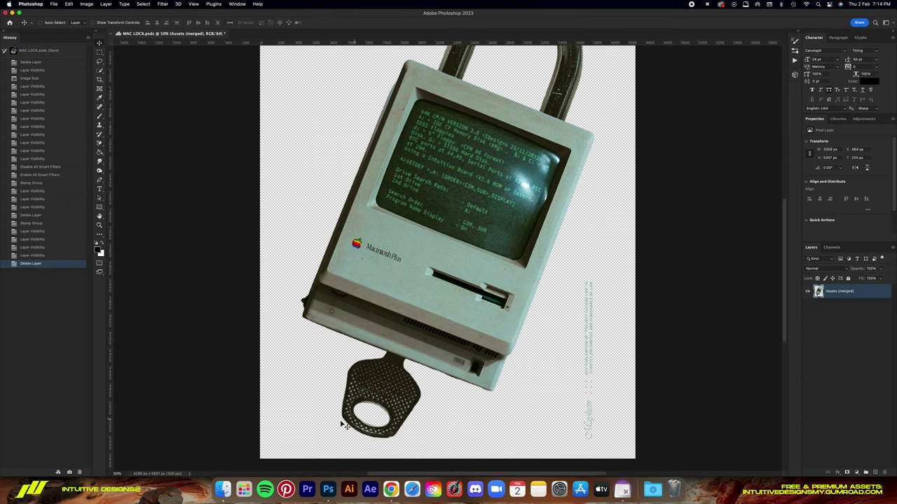
scroll(623, 388, up, 3)
key(super+0)
key(super+minus)
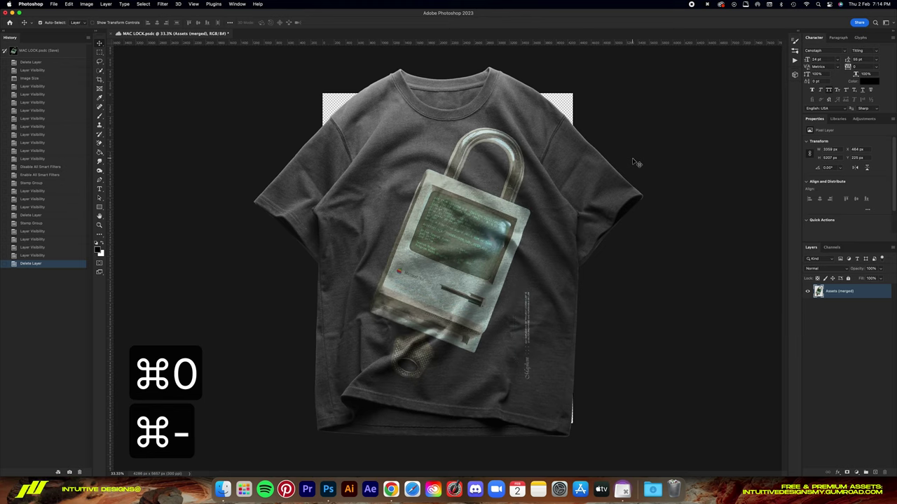
key(super+t)
drag(450, 109, 451, 98)
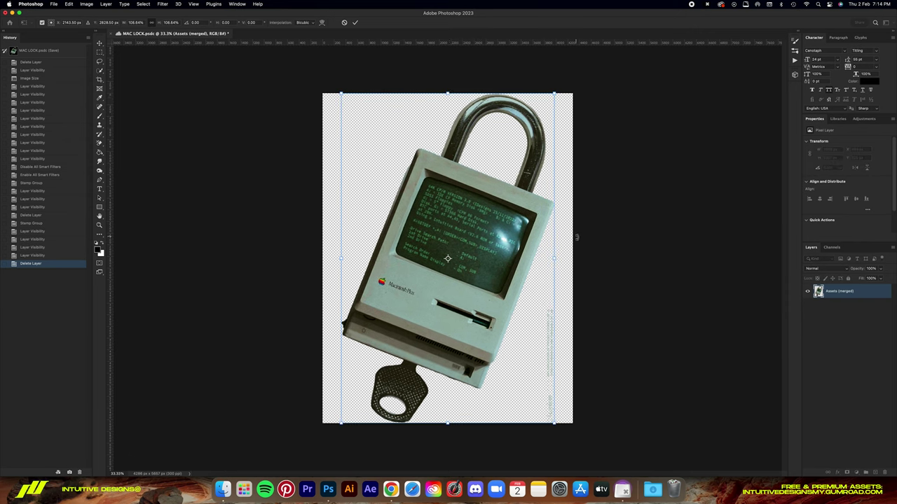
Step: Commit the enlarged padlock, then try a manual crop around it and cancel it
click(354, 22)
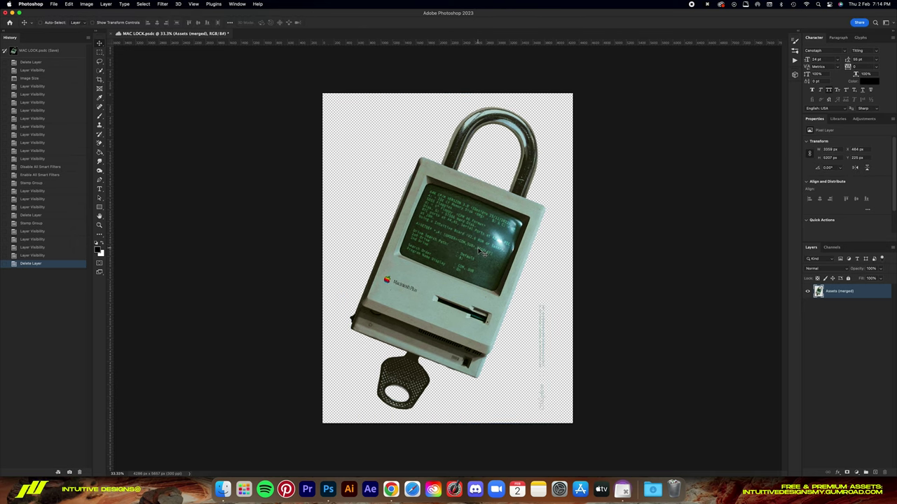
key(c)
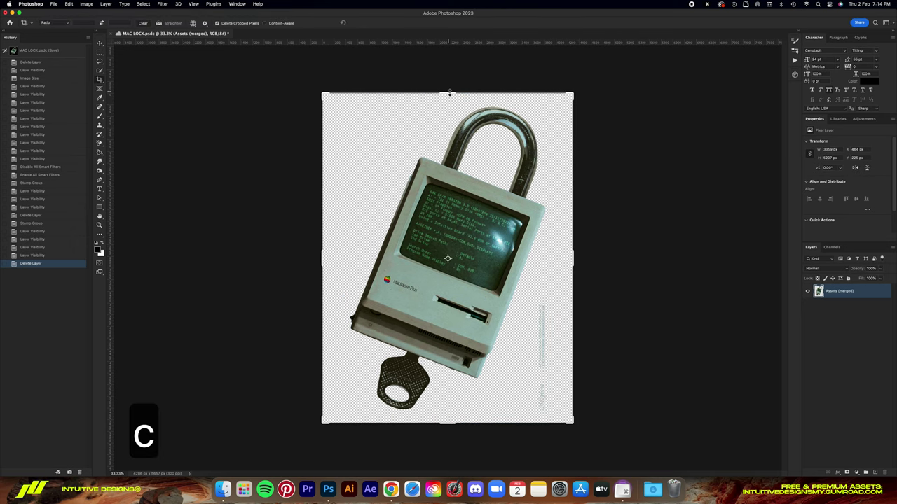
drag(450, 92, 450, 100)
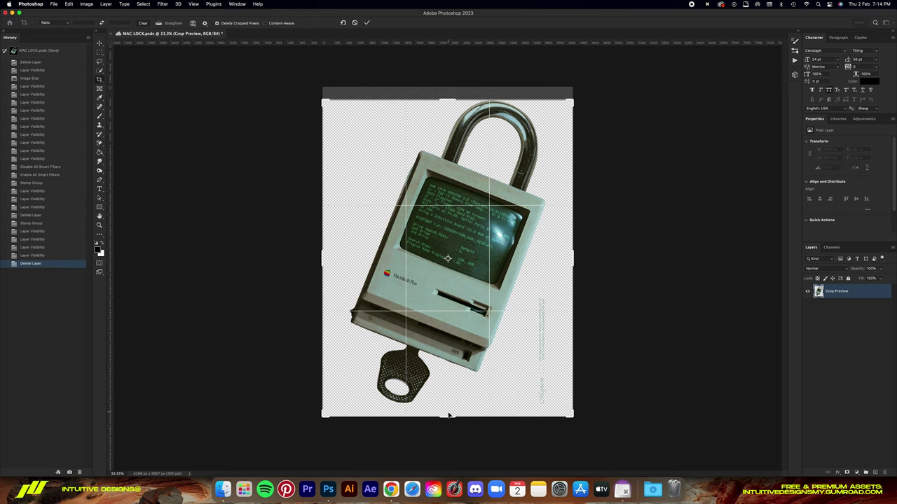
drag(448, 414, 465, 416)
drag(567, 256, 566, 254)
drag(331, 259, 348, 260)
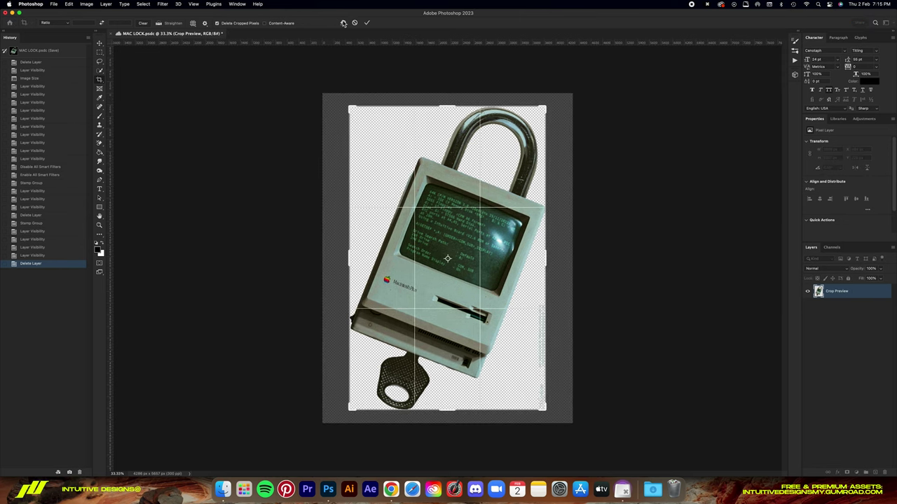
click(348, 23)
key(v)
Step: Trim transparent pixels from all four sides with Image > Trim
click(87, 3)
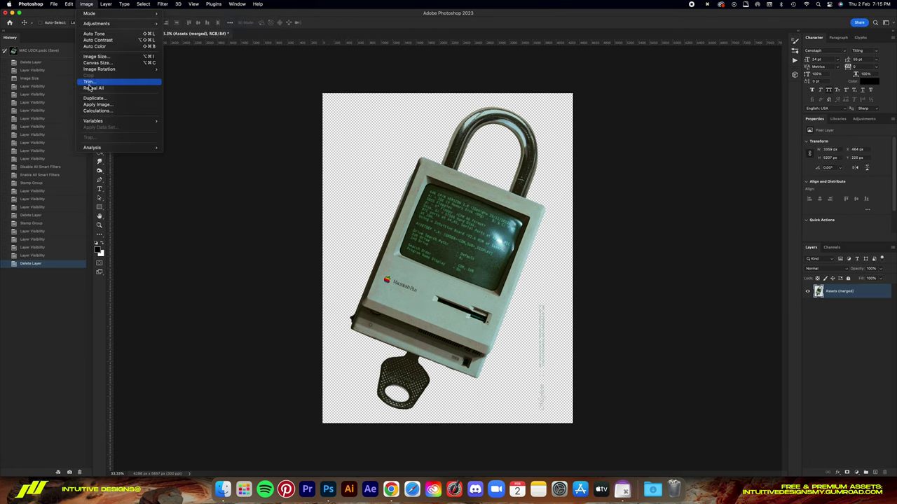
click(89, 82)
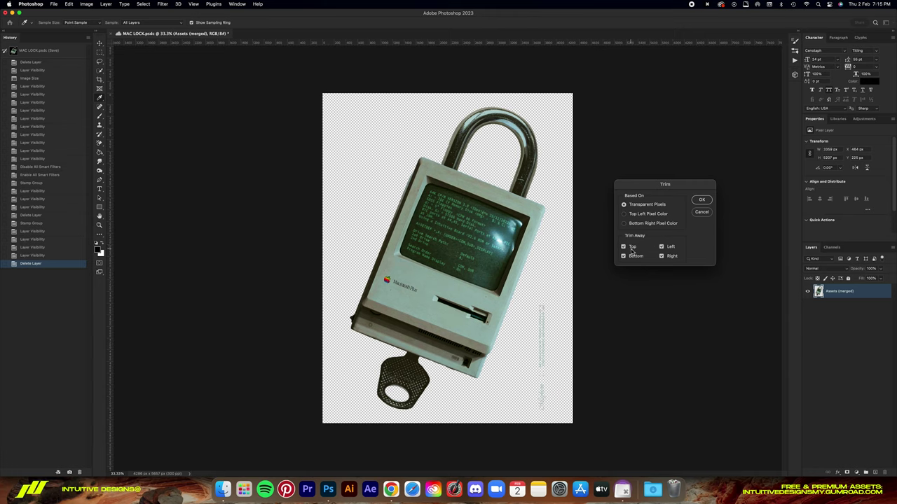
click(699, 201)
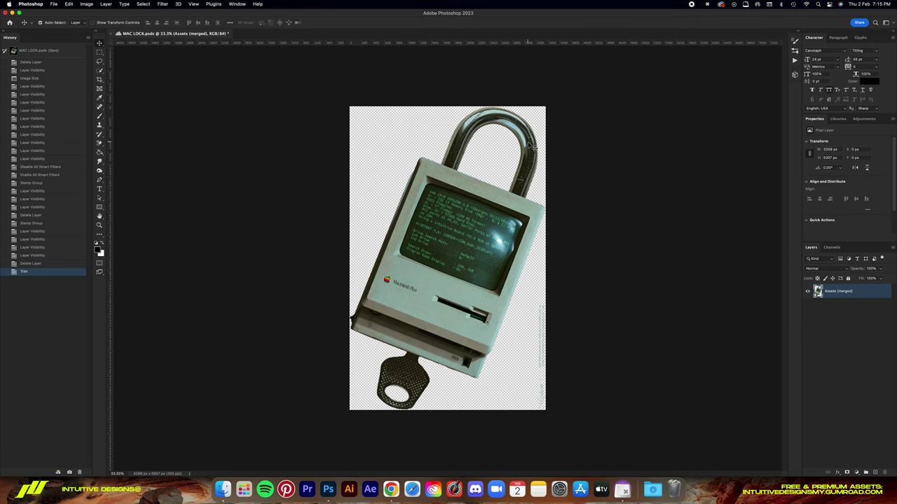
key(super+0)
key(super+minus)
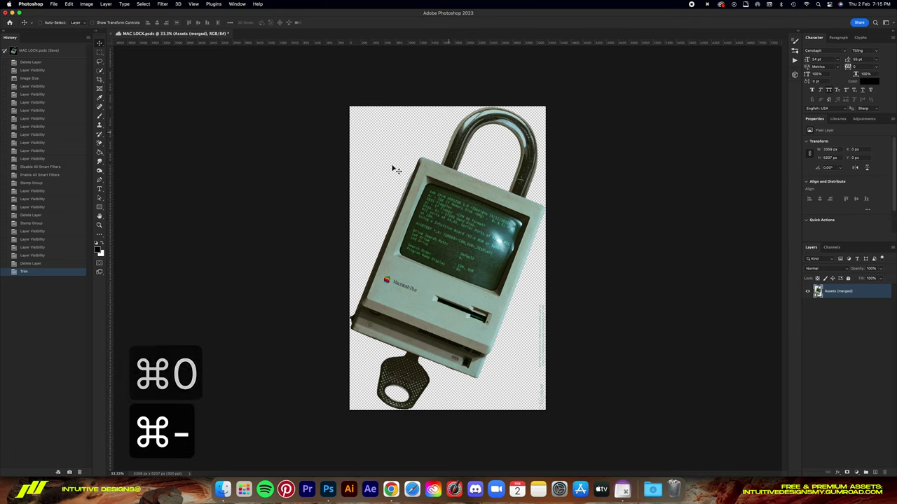
click(87, 3)
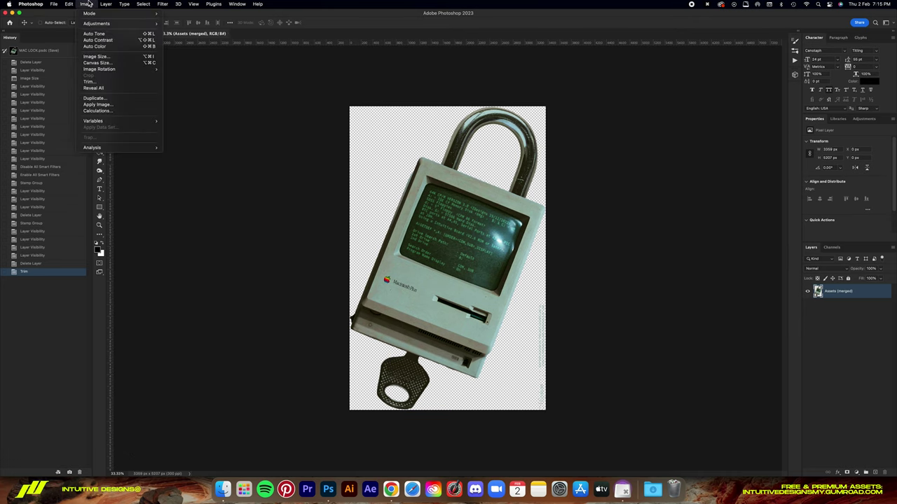
mouse_move(90, 13)
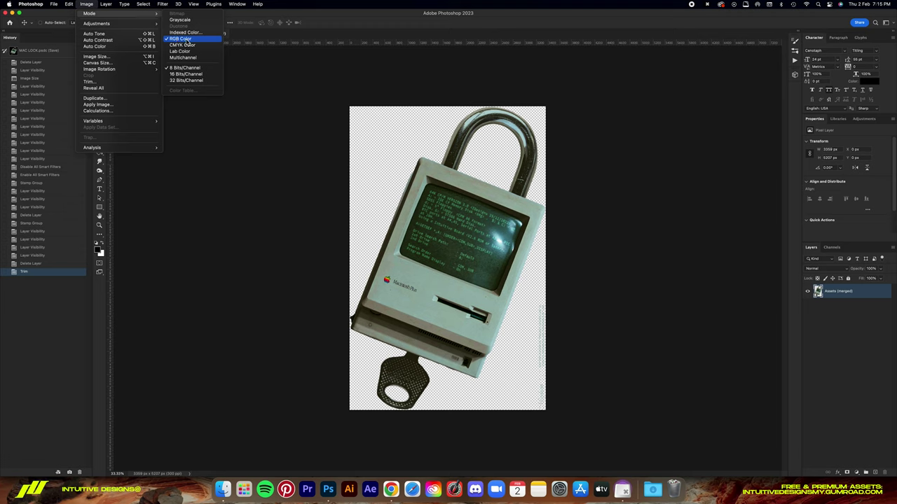
Step: Start saving a copy to this computer under the name 'iufuihf'
click(343, 14)
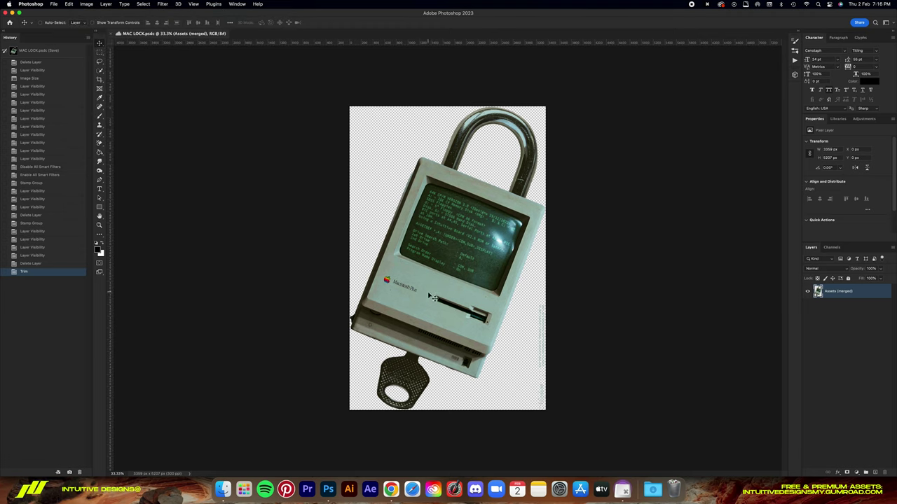
click(55, 5)
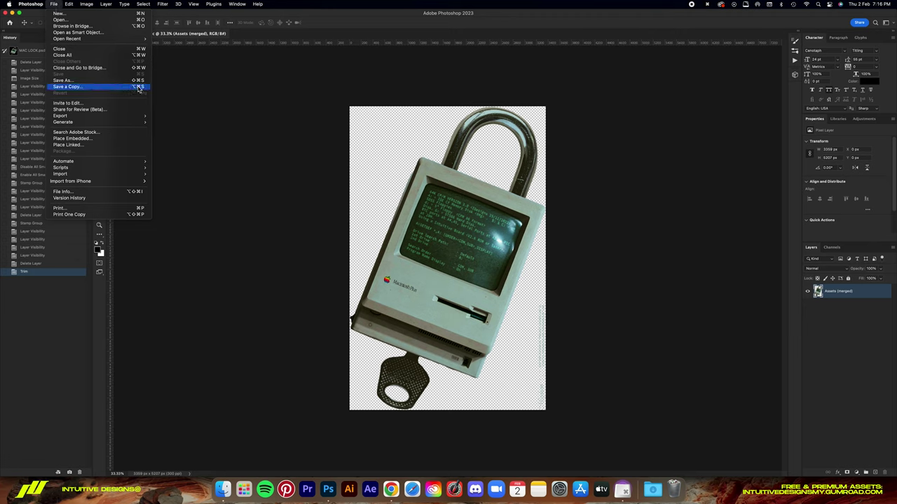
click(69, 87)
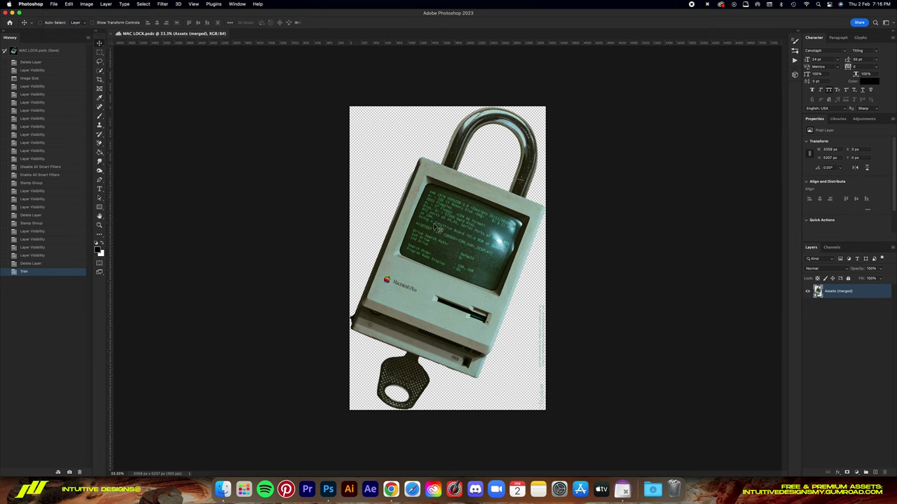
click(740, 404)
key(BackSpace)
text(iufuihf)
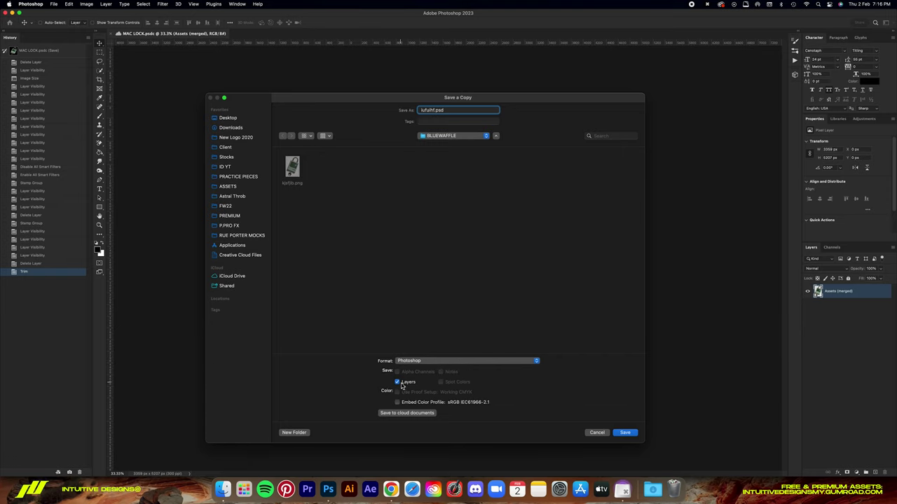
Step: Set the copy's file format to PNG
click(430, 361)
scroll(434, 406, down, 3)
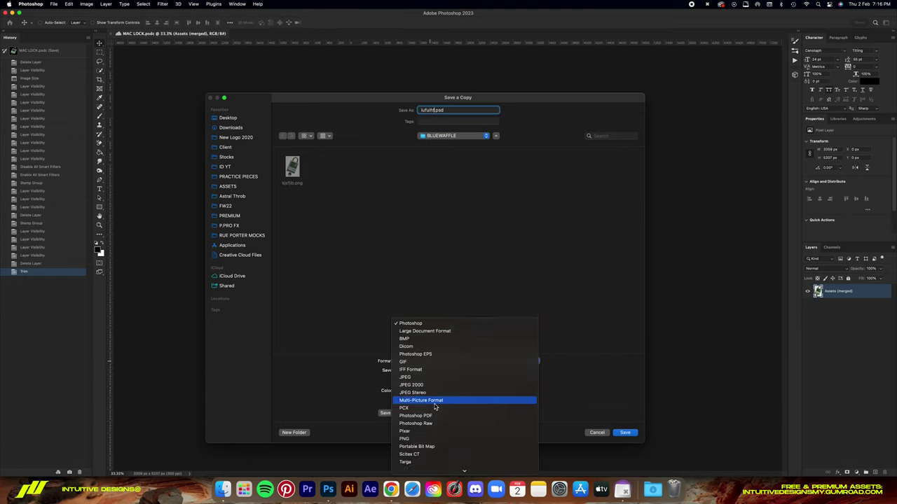
click(387, 329)
click(427, 363)
scroll(425, 377, down, 3)
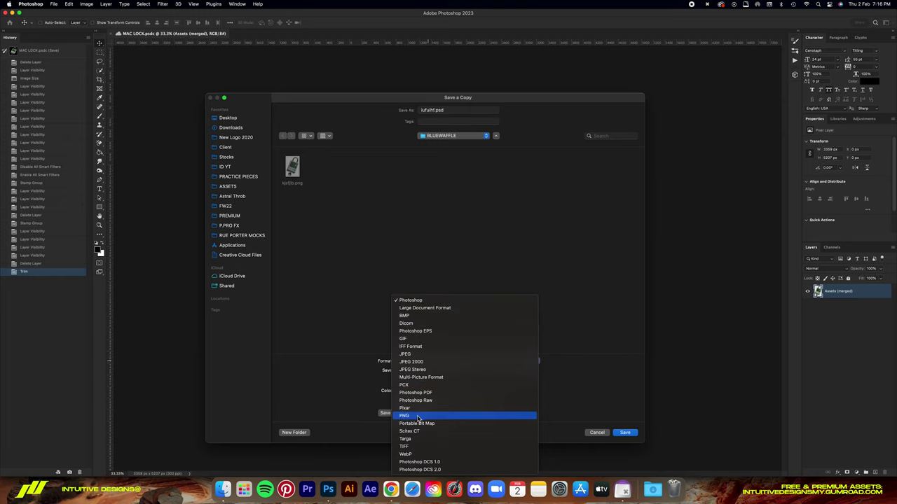
click(427, 417)
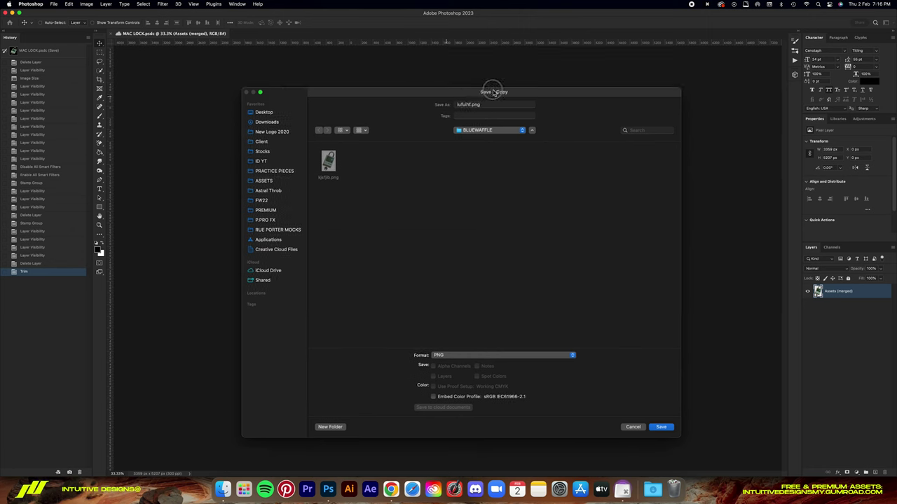
drag(466, 103, 795, 80)
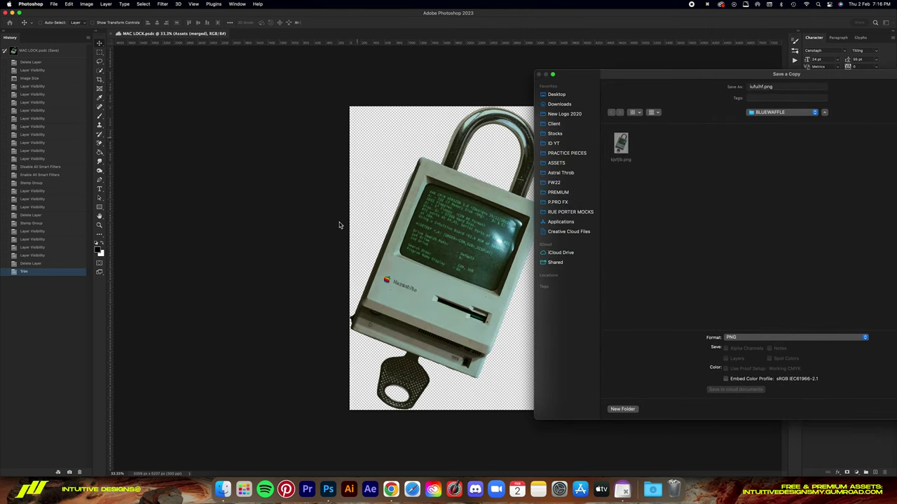
mouse_move(717, 84)
mouse_down()
mouse_move(313, 86)
mouse_move(409, 90)
mouse_up()
click(503, 344)
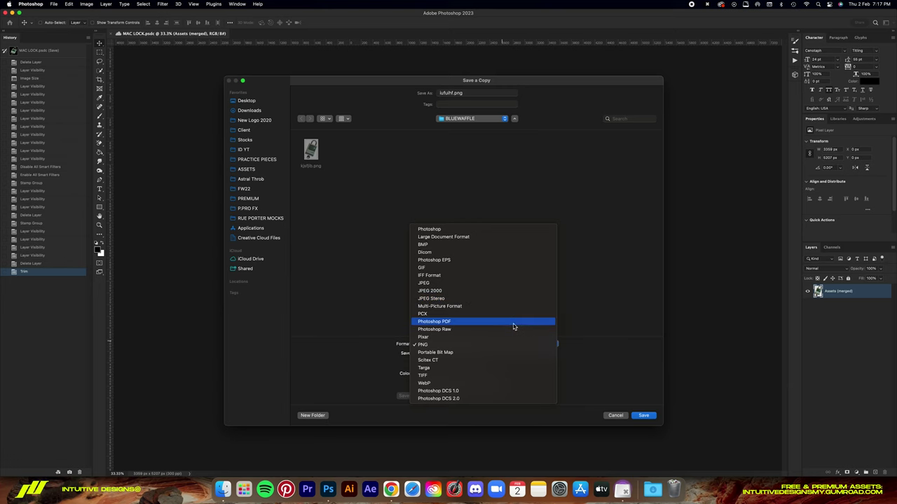
click(499, 344)
Step: Save iufuihf.png, accepting the default PNG Format Options
click(643, 415)
mouse_move(520, 241)
mouse_down()
mouse_move(718, 240)
mouse_move(655, 216)
mouse_up()
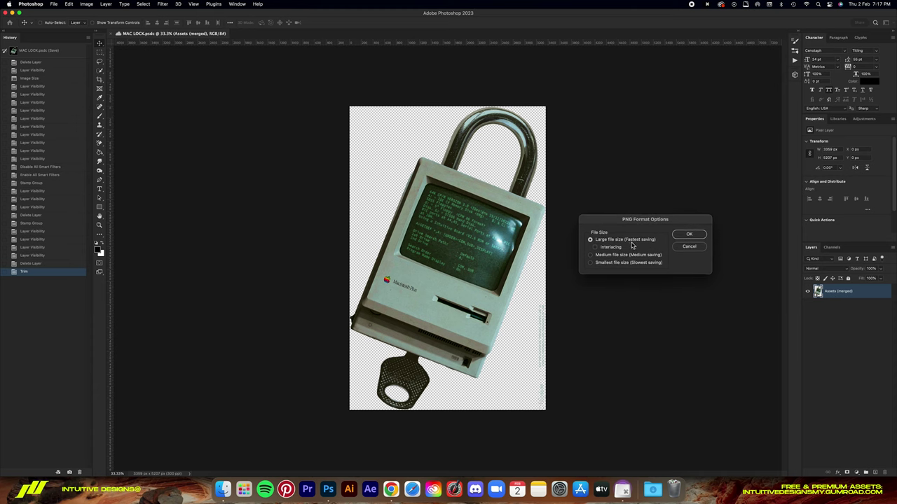
click(691, 234)
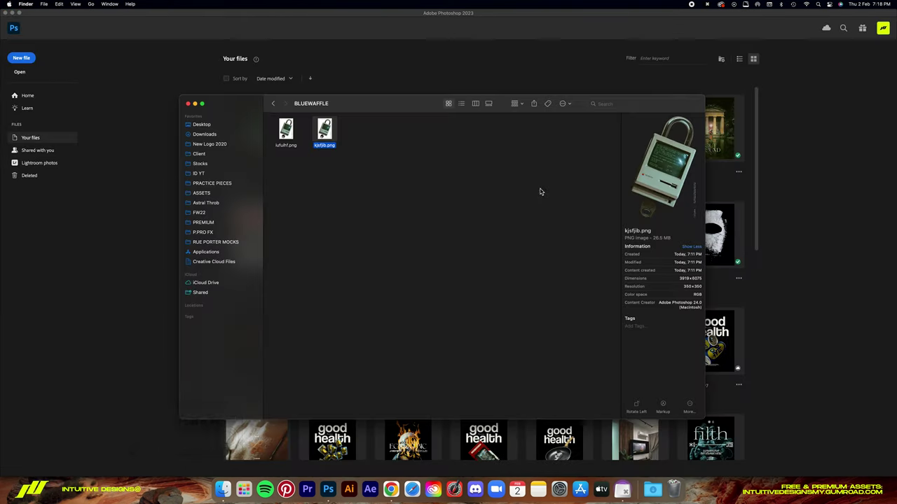
Step: Quick Look iufuihf.png in BLUEWAFFLE, compare it with kjsfjib.png, and return to it
key(shift+super+5)
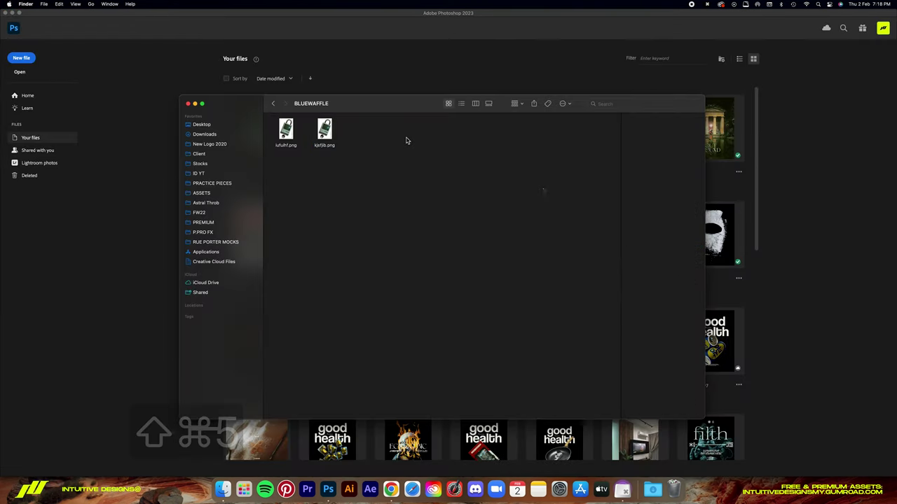
click(300, 147)
key(space)
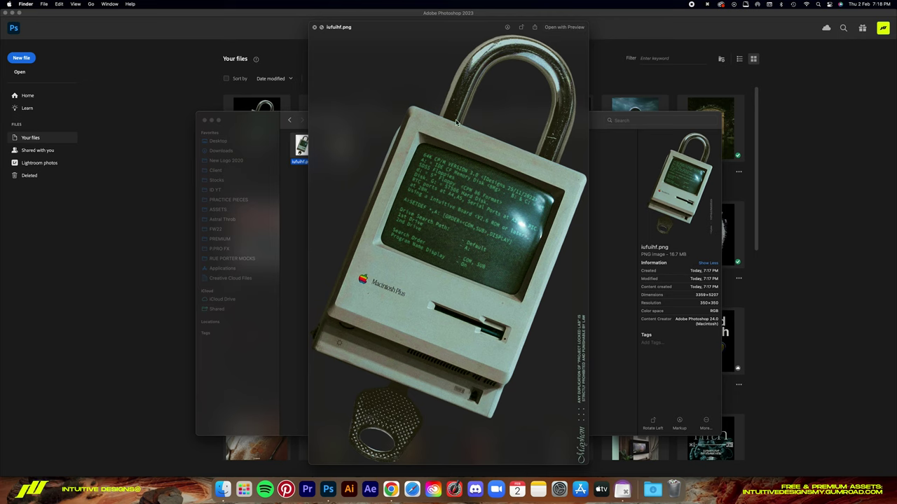
key(Right)
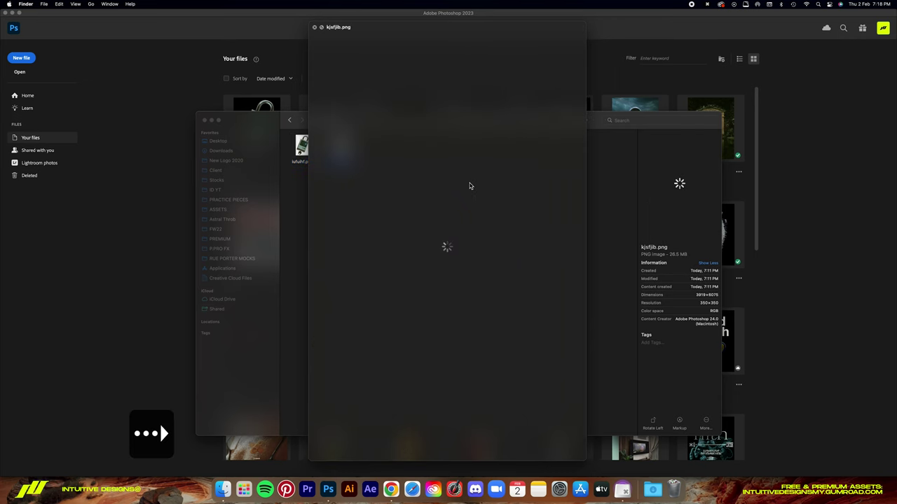
key(Left)
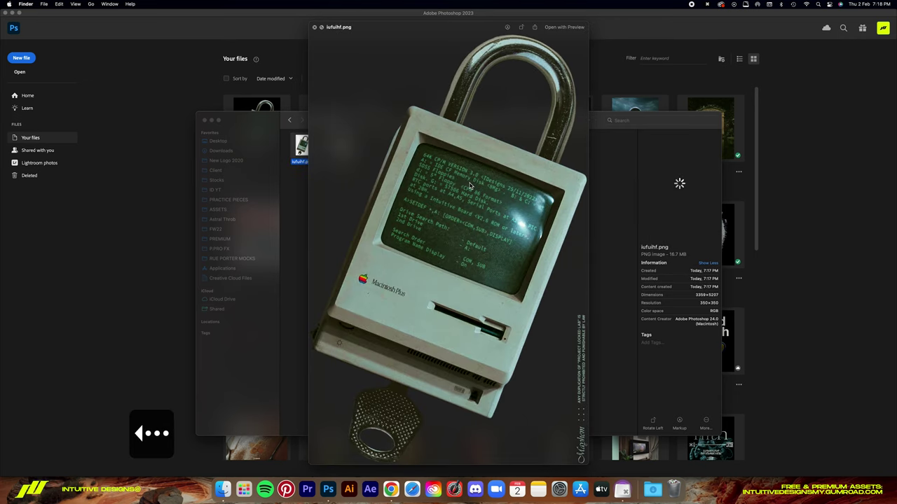